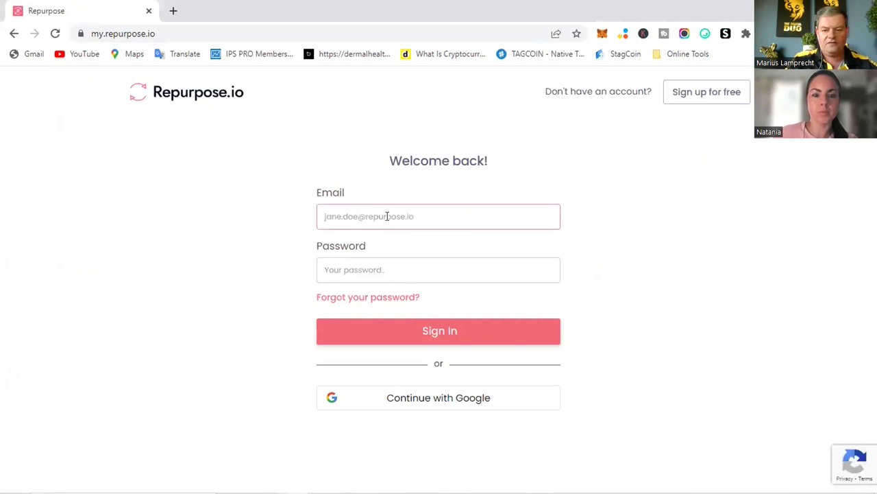
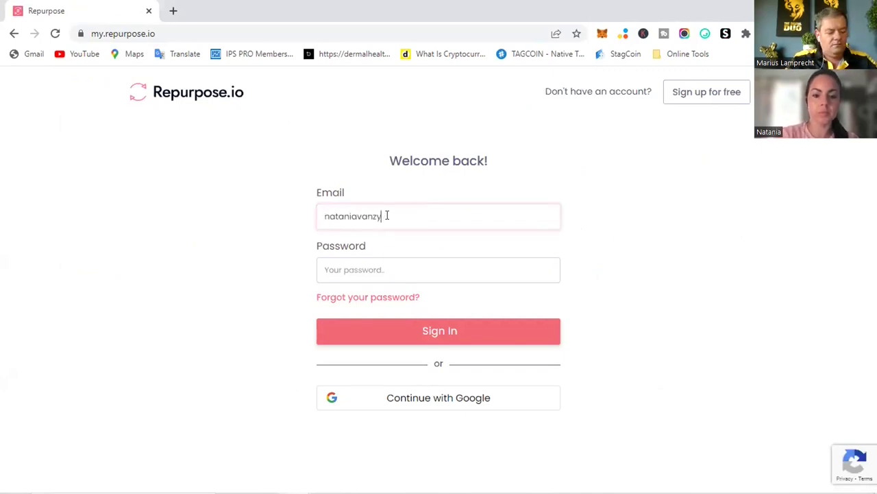
Enter the account's email and password in the login form and sign in
key(Tab)
text(•••)
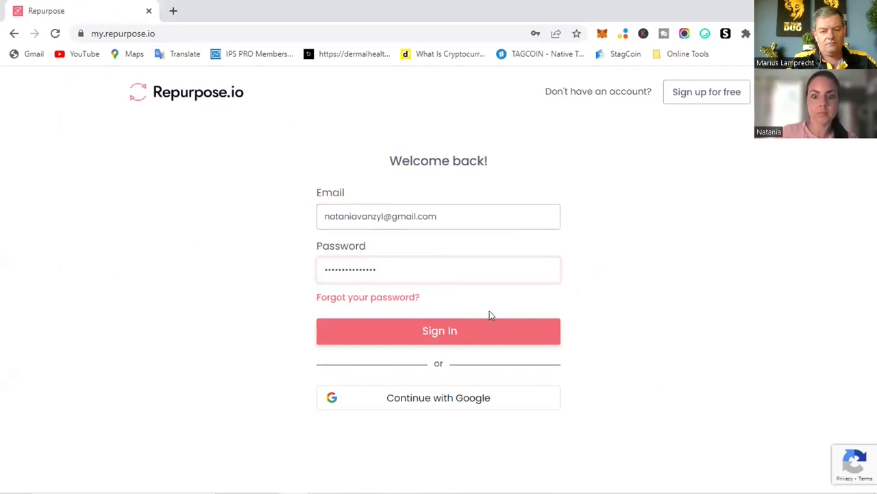
click(482, 330)
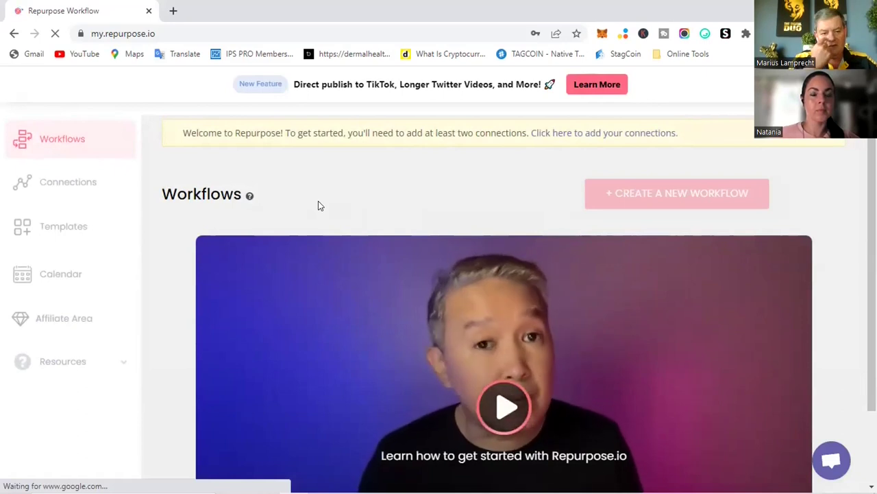
From the Connections page, start a new connection and choose TikTok
click(62, 182)
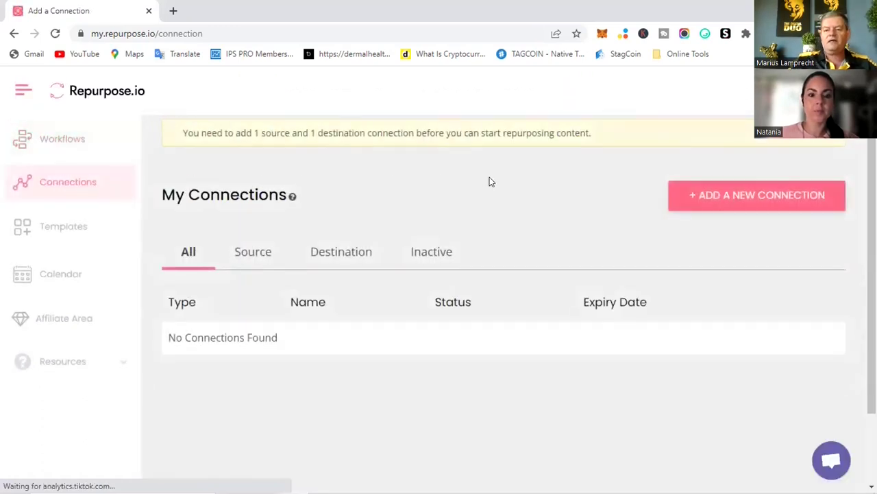
click(735, 197)
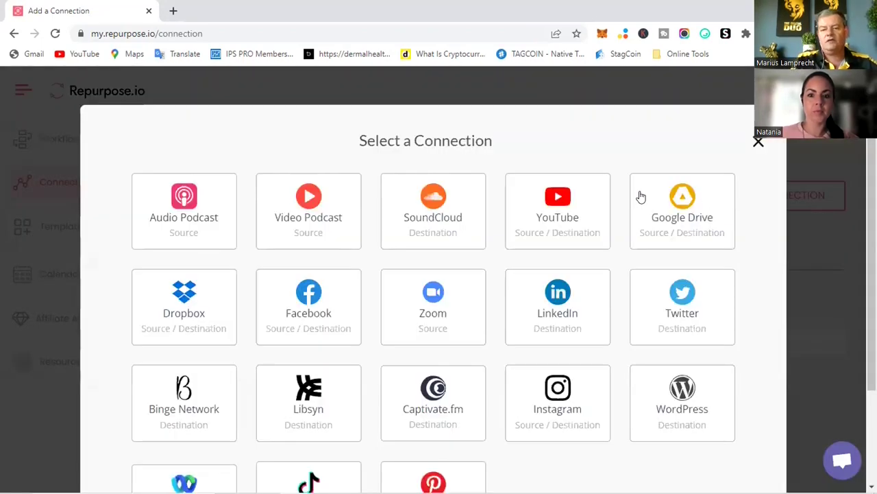
scroll(641, 197, down, 2)
click(307, 371)
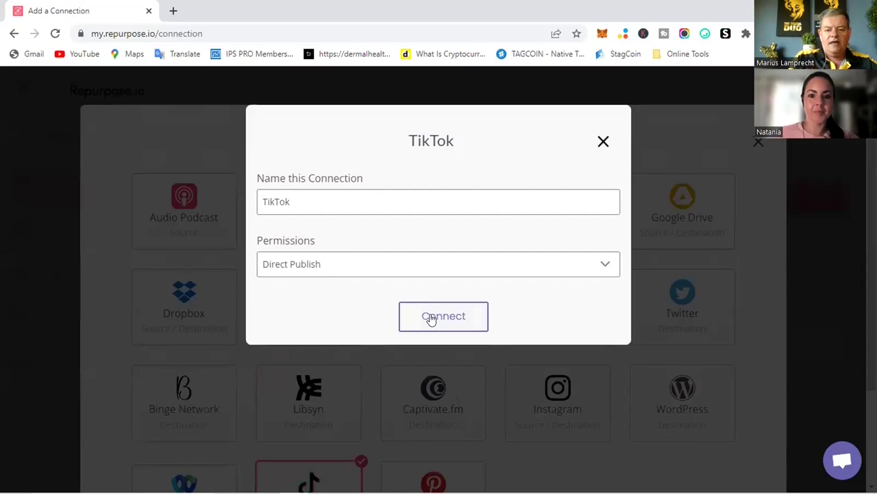
Add the account handle to the TikTok connection name and keep Direct Publish permission
click(296, 196)
text(Success_with_natania)
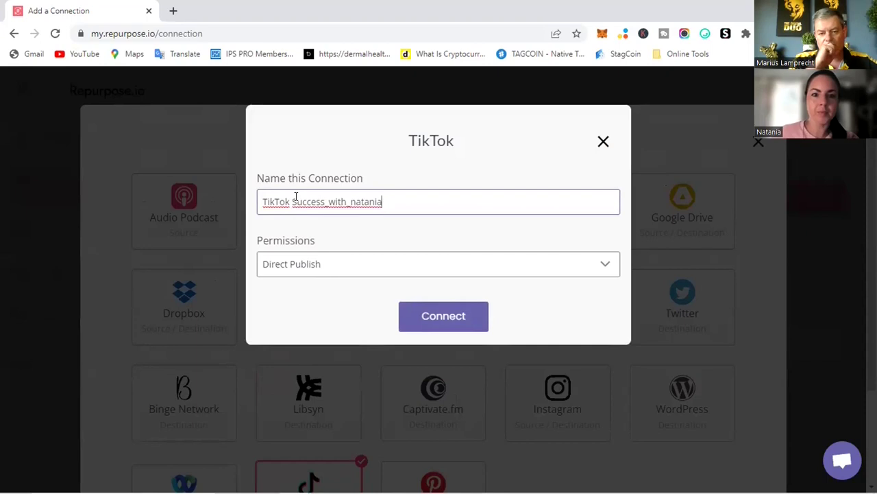
click(296, 199)
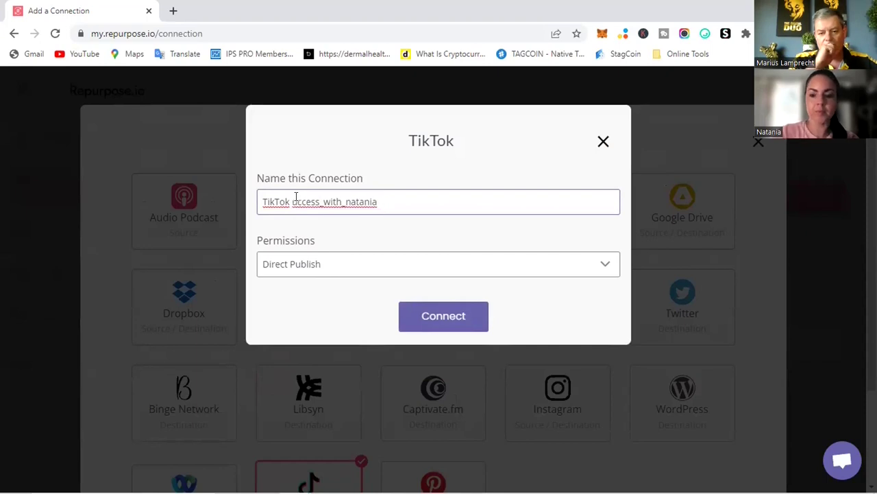
click(367, 266)
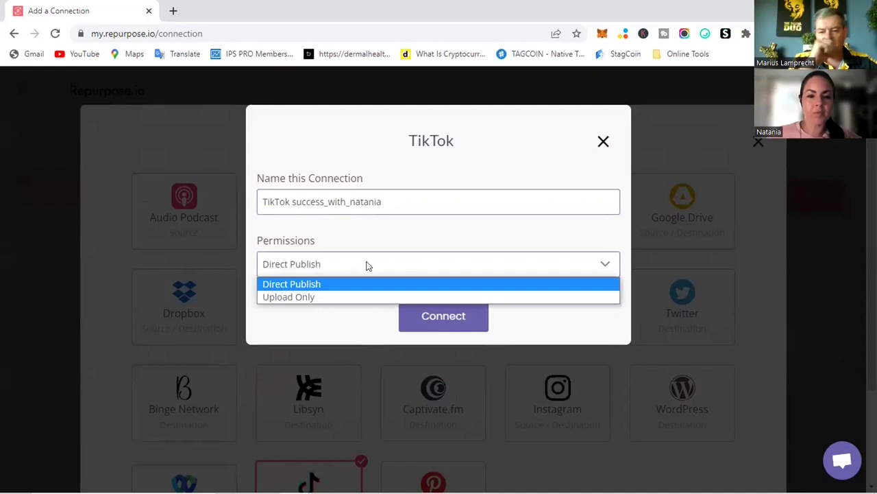
click(373, 265)
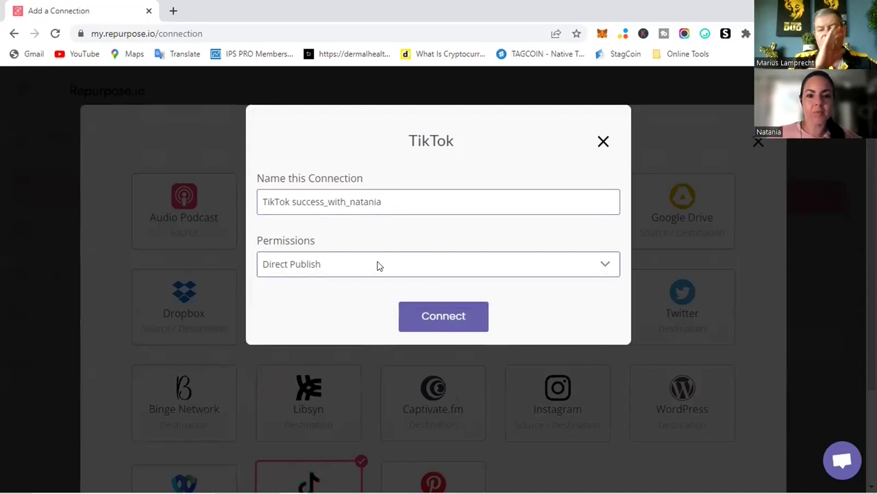
Connect the TikTok account and authorize Repurpose.io in the TikTok popup
click(440, 319)
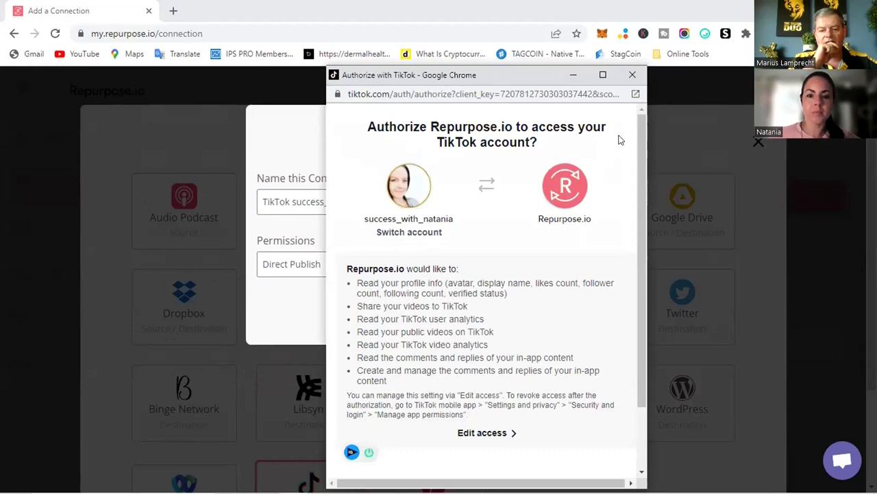
scroll(620, 139, down, 1)
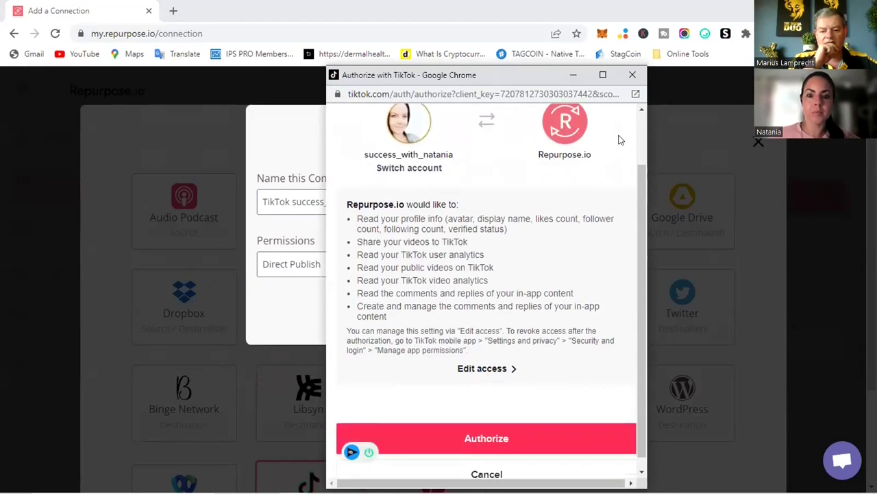
click(473, 423)
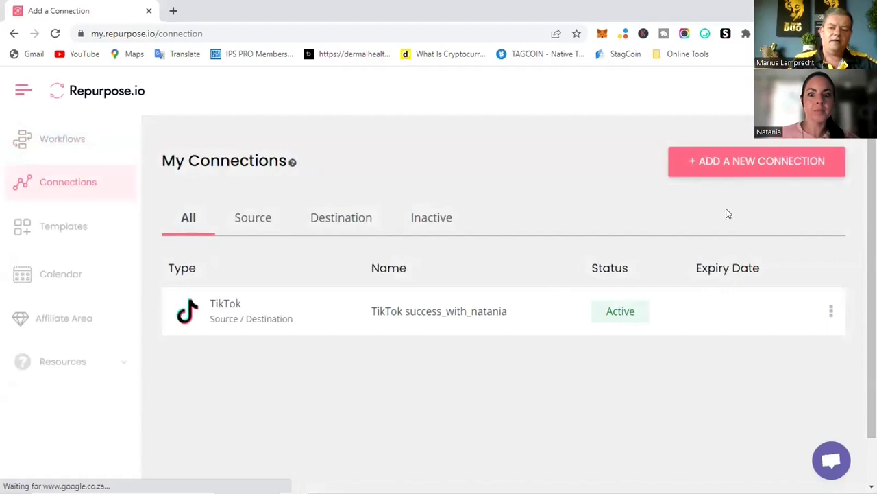
click(724, 160)
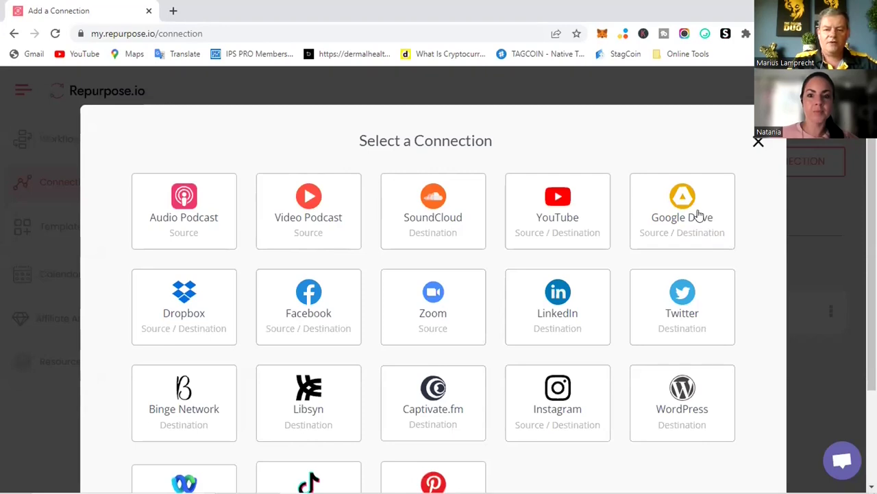
Link Google Drive through the chosen Google account, allowing Repurpose.io file access
click(677, 209)
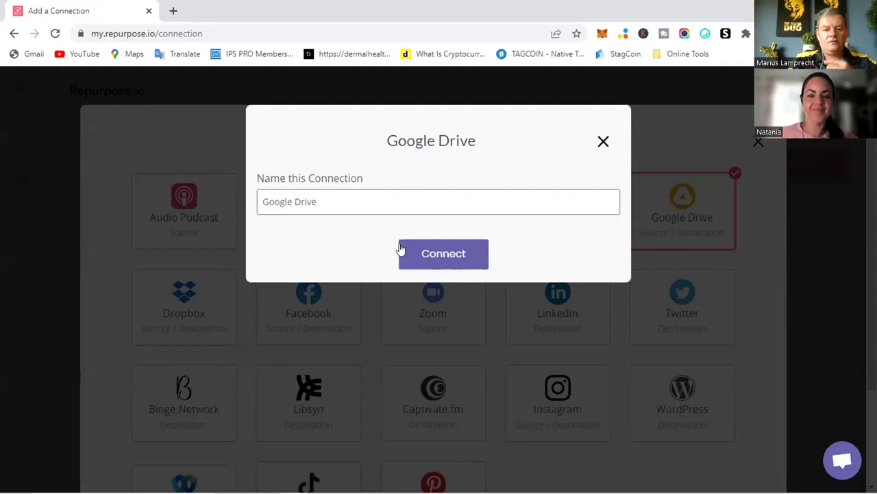
click(429, 253)
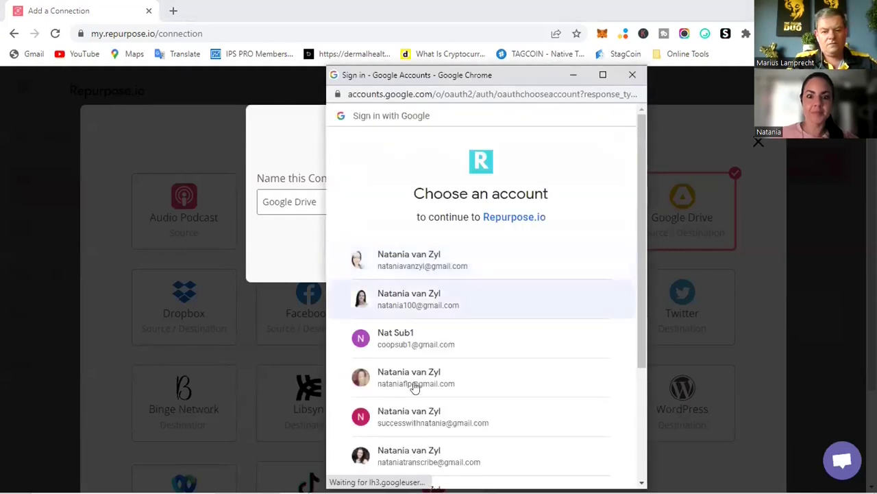
scroll(415, 410, down, 2)
click(414, 370)
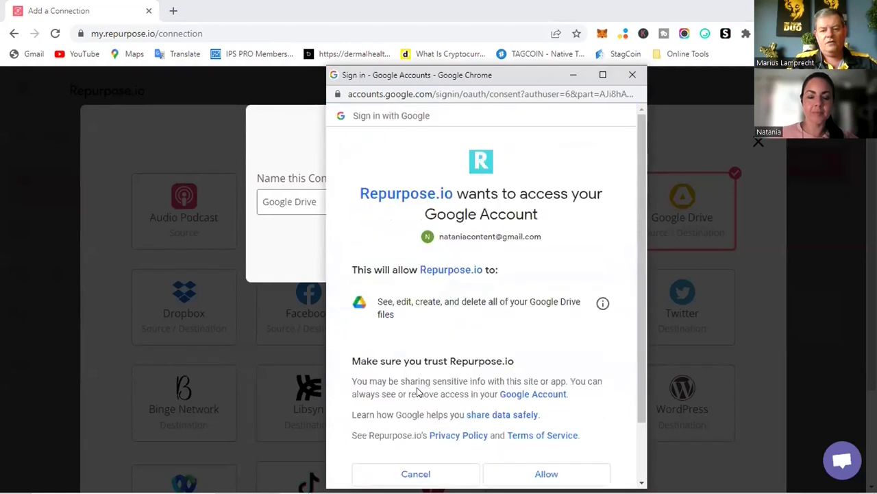
scroll(535, 381, down, 2)
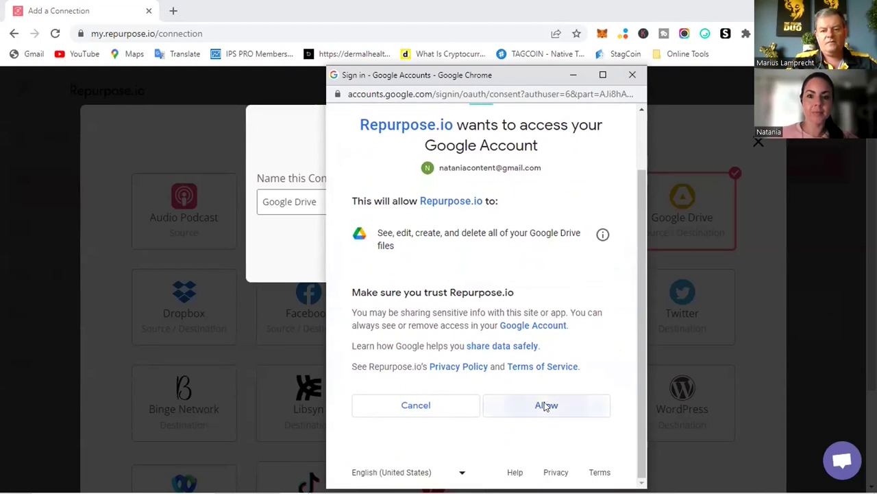
click(544, 404)
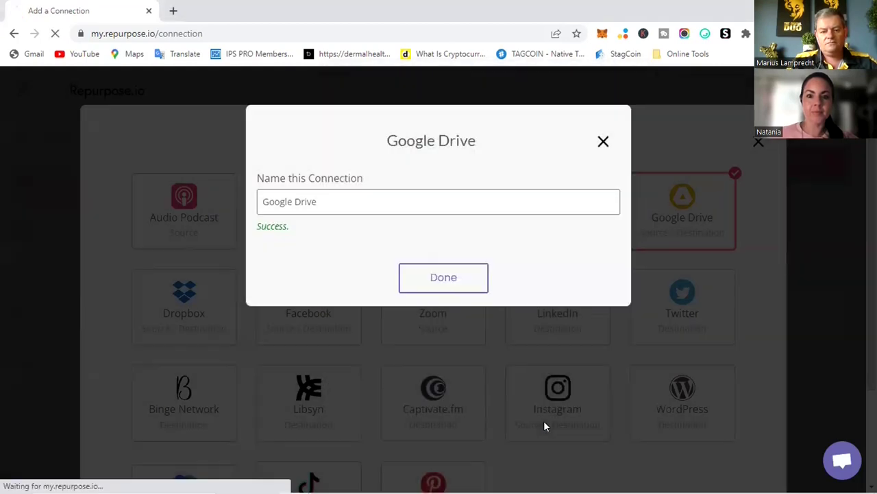
click(433, 281)
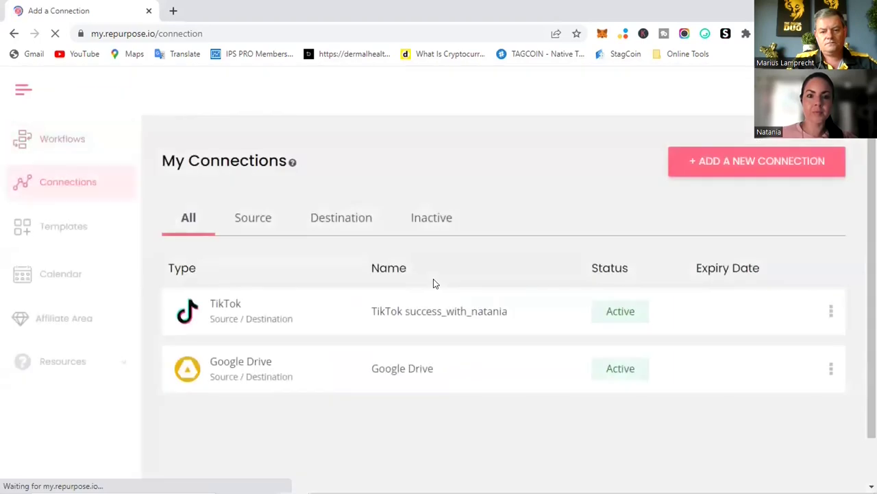
click(713, 168)
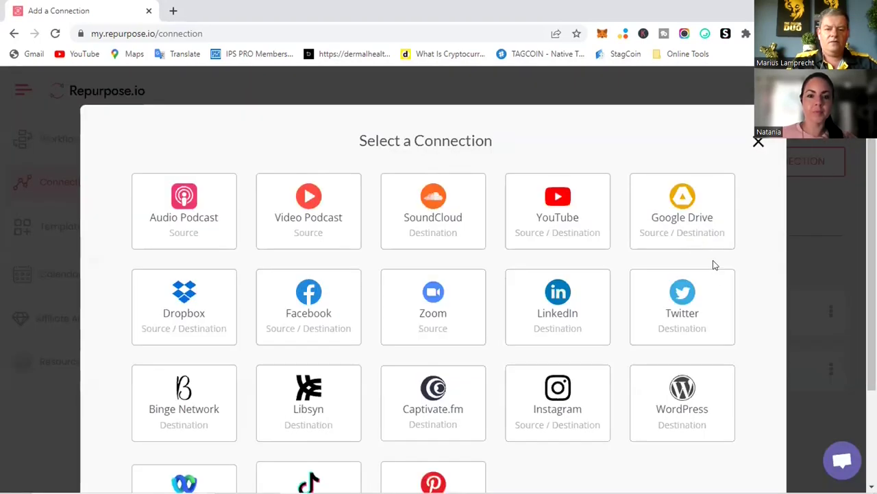
Connect YouTube with the first Google account and allow Repurpose.io access
scroll(728, 287, down, 1)
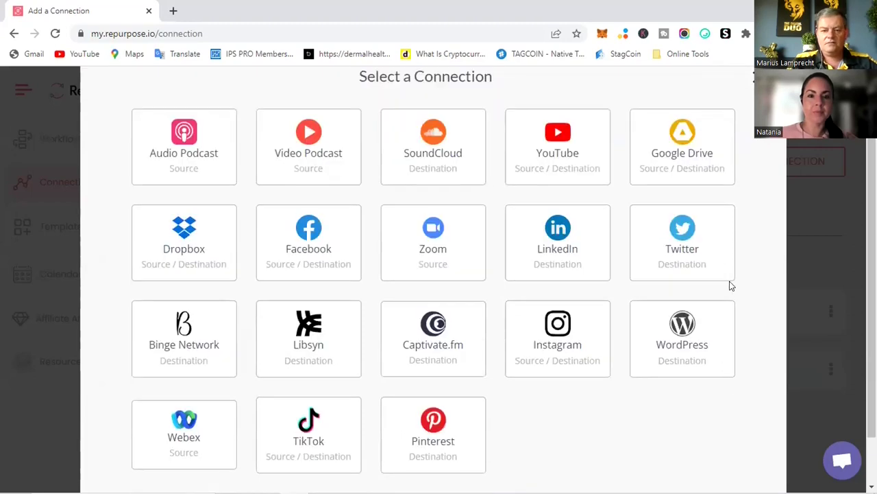
click(552, 158)
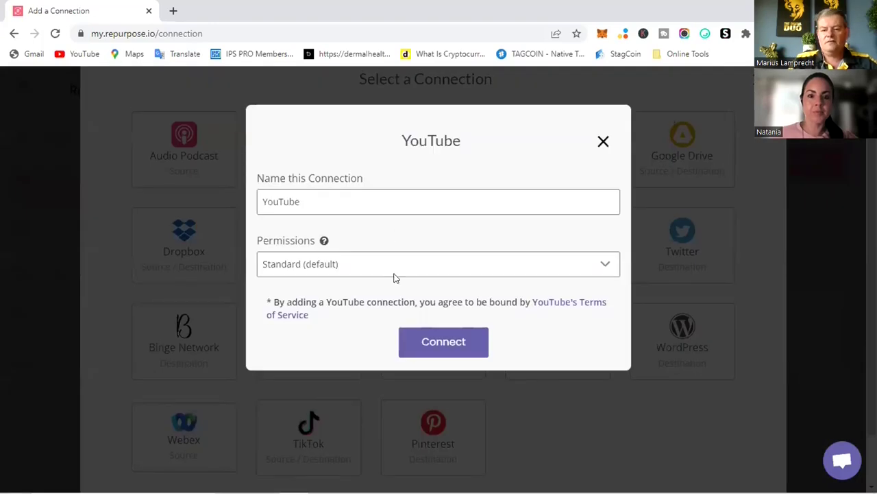
click(426, 341)
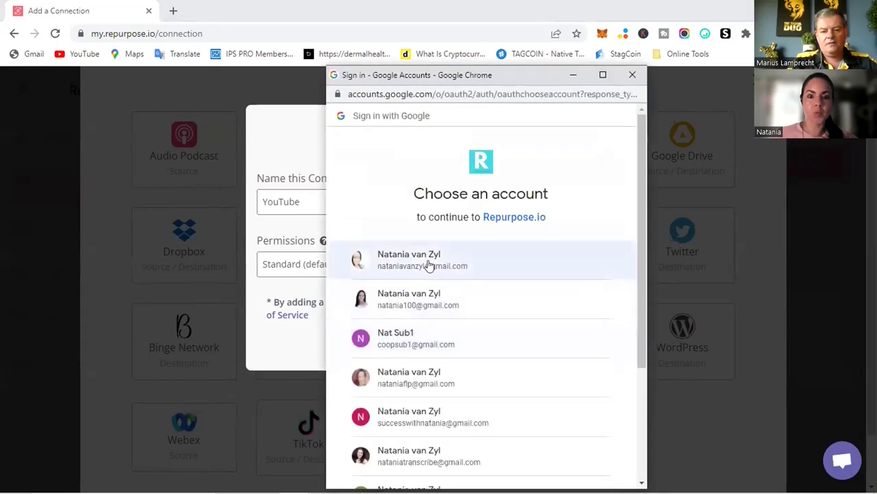
click(428, 264)
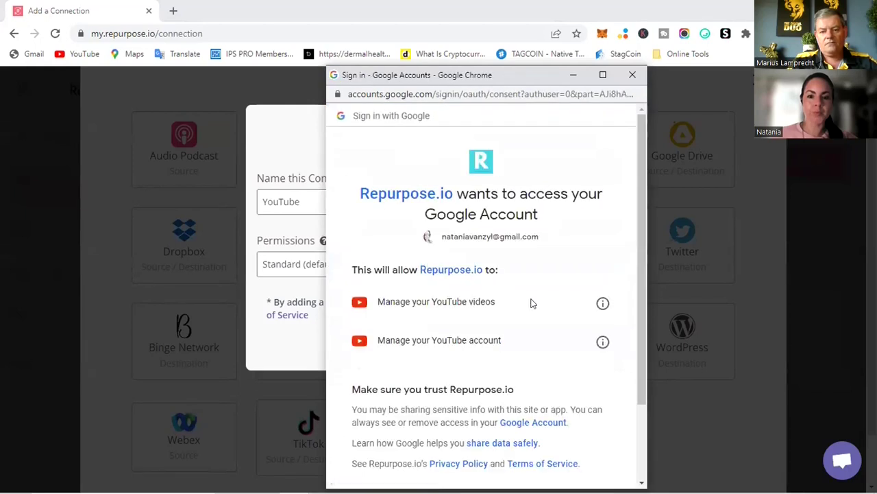
scroll(531, 301, down, 2)
click(538, 404)
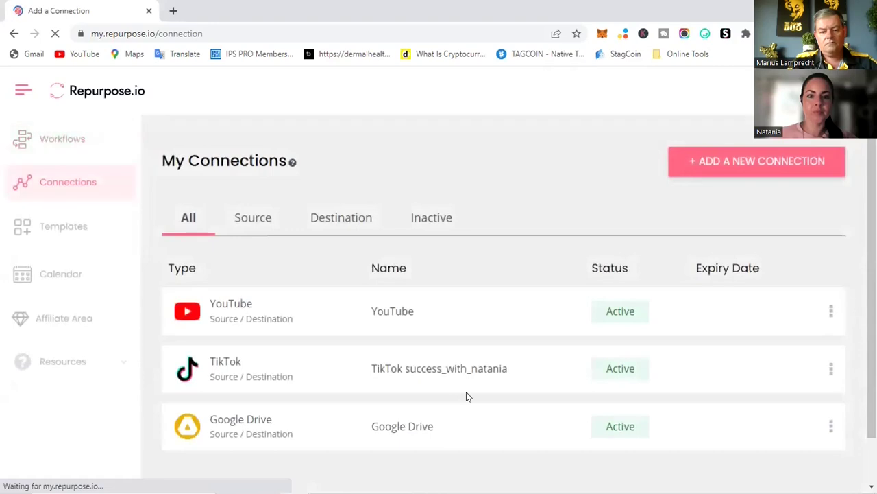
click(699, 163)
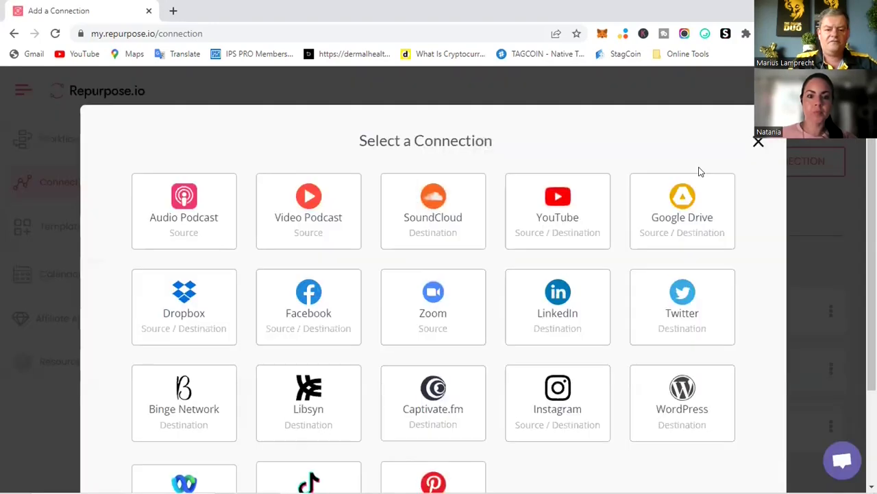
Choose Facebook and continue authorizing as the shown Facebook account
scroll(739, 256, down, 1)
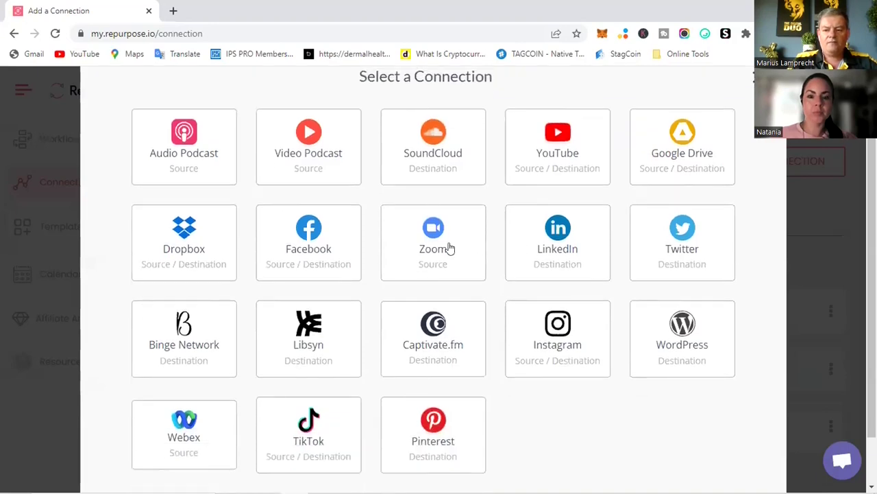
click(299, 248)
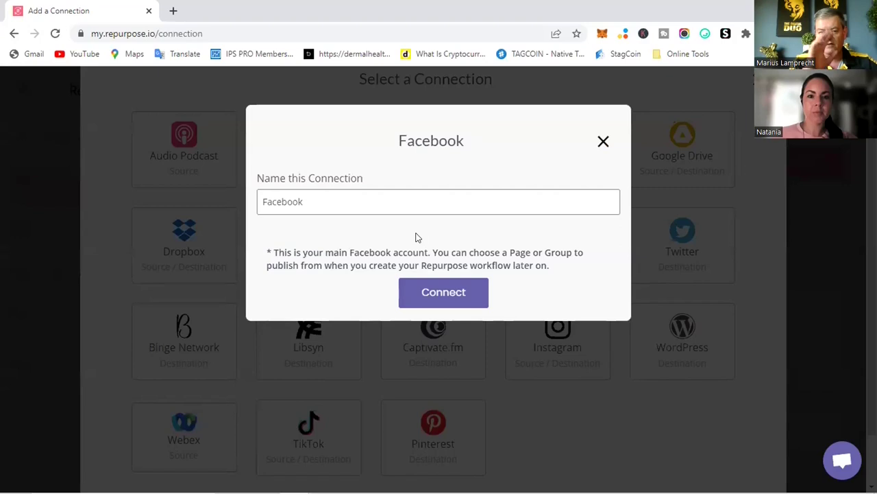
click(429, 293)
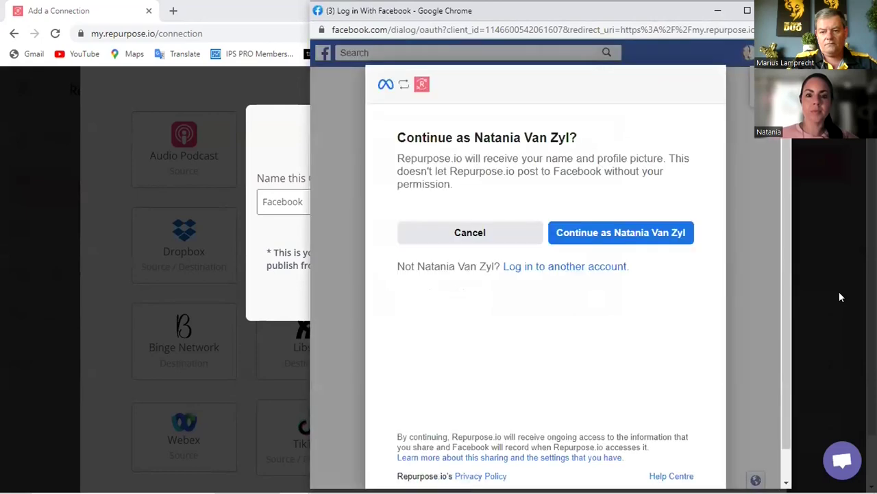
click(625, 234)
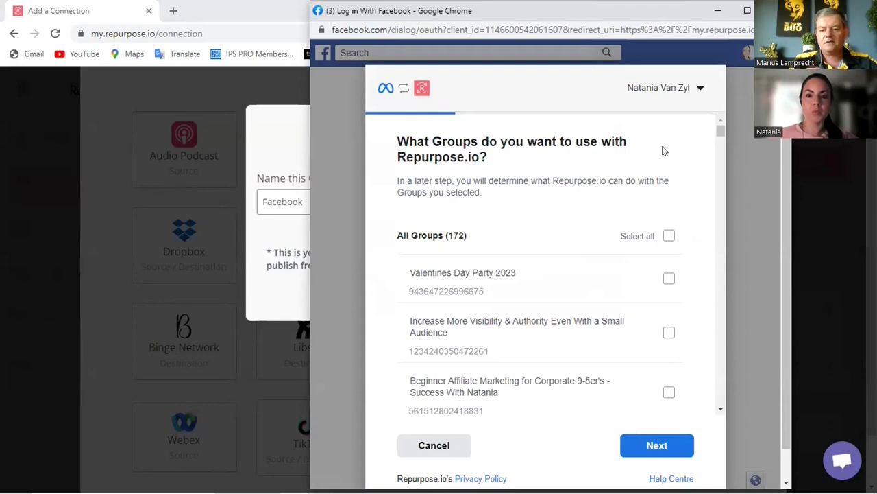
Scroll through the Facebook groups list without selecting any groups
scroll(673, 151, down, 1)
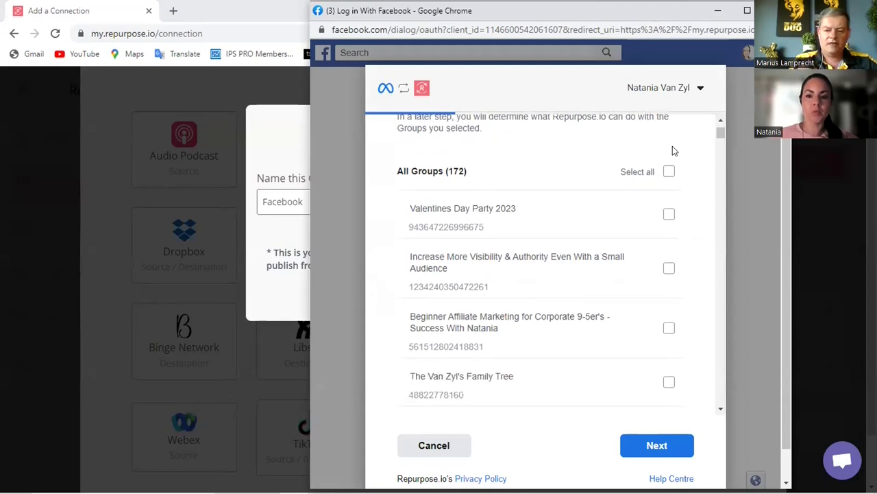
scroll(672, 151, down, 6)
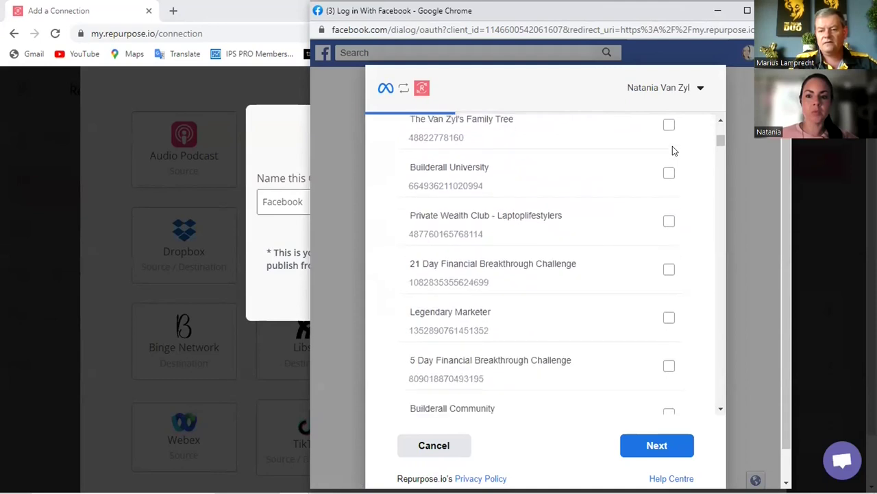
scroll(673, 151, down, 7)
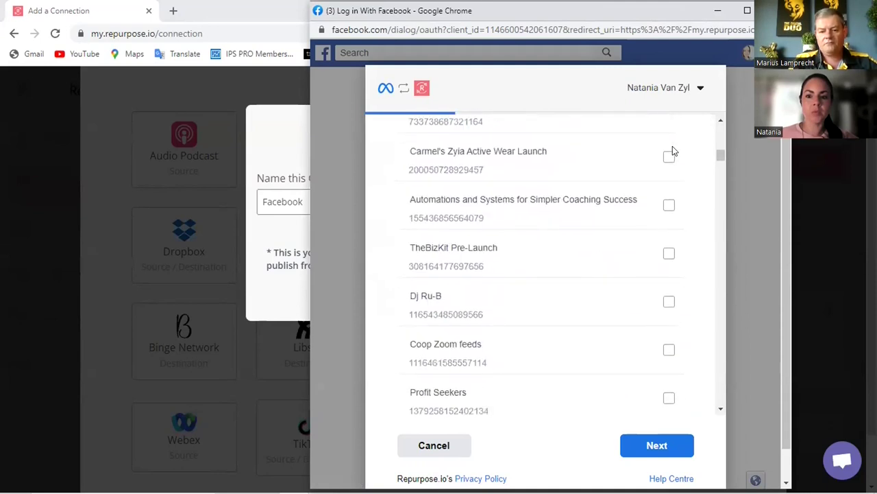
scroll(673, 150, down, 14)
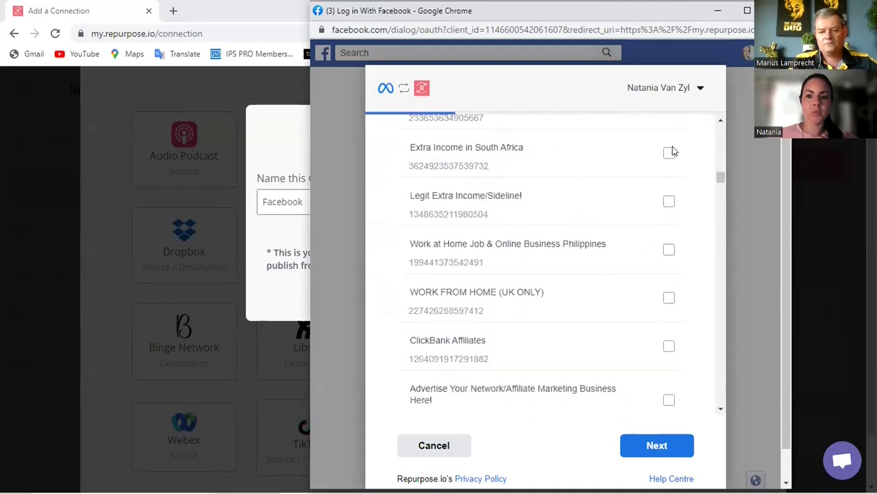
scroll(673, 151, down, 15)
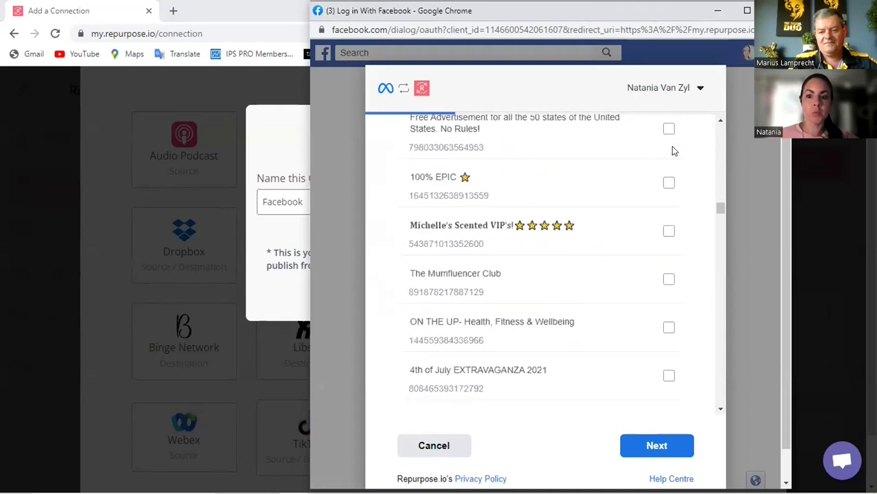
scroll(673, 151, down, 14)
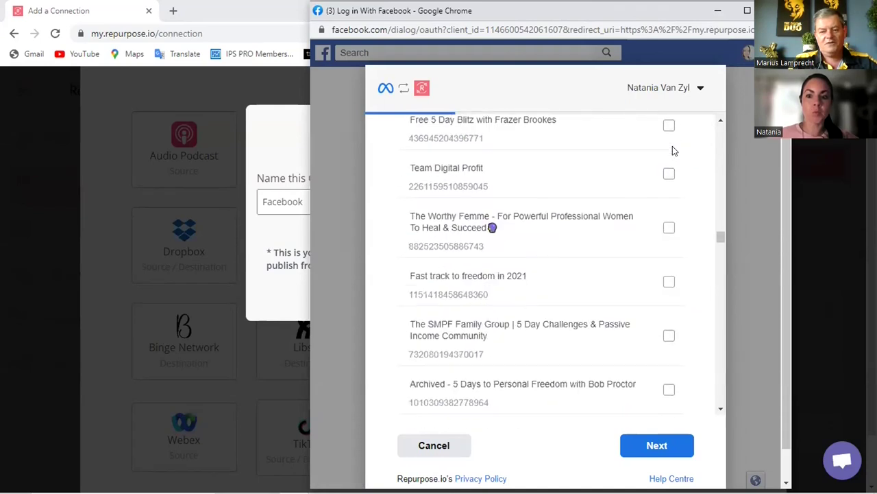
scroll(673, 150, down, 15)
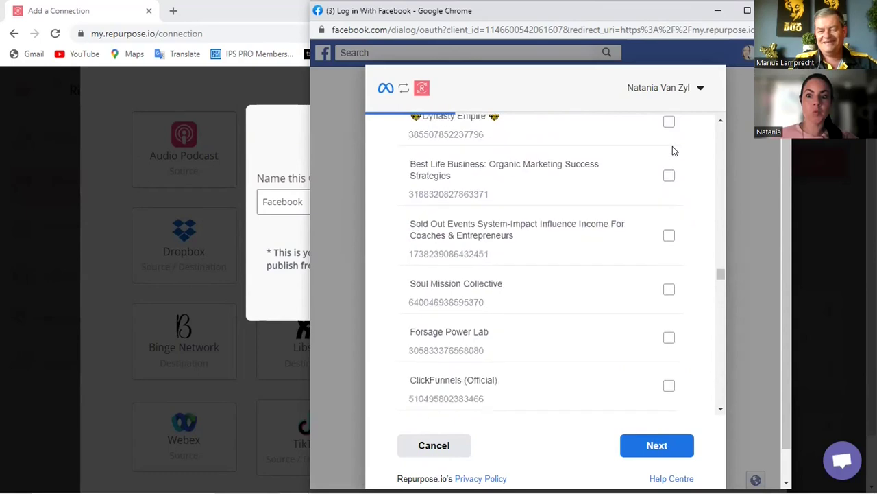
scroll(673, 151, down, 15)
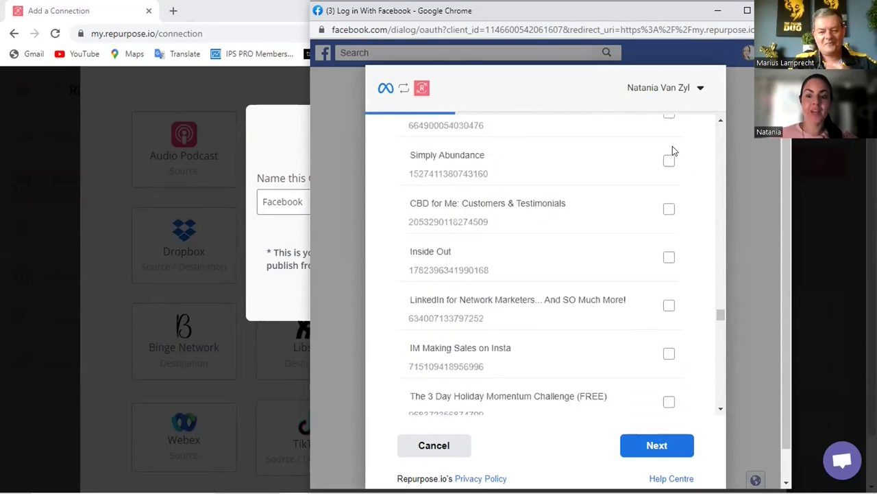
scroll(673, 151, down, 15)
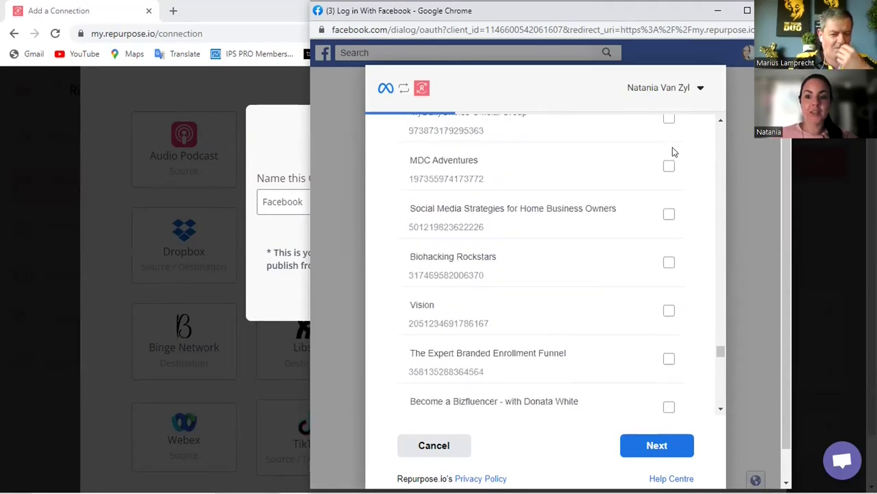
scroll(673, 151, down, 15)
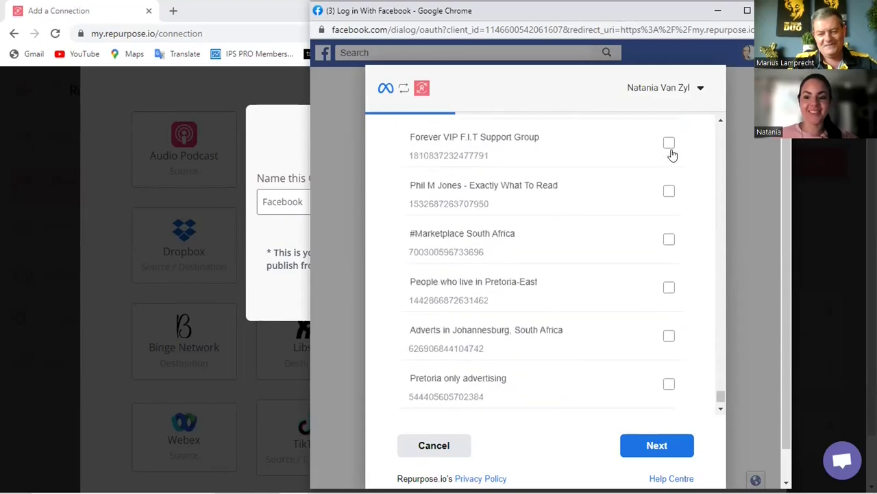
scroll(669, 178, down, 3)
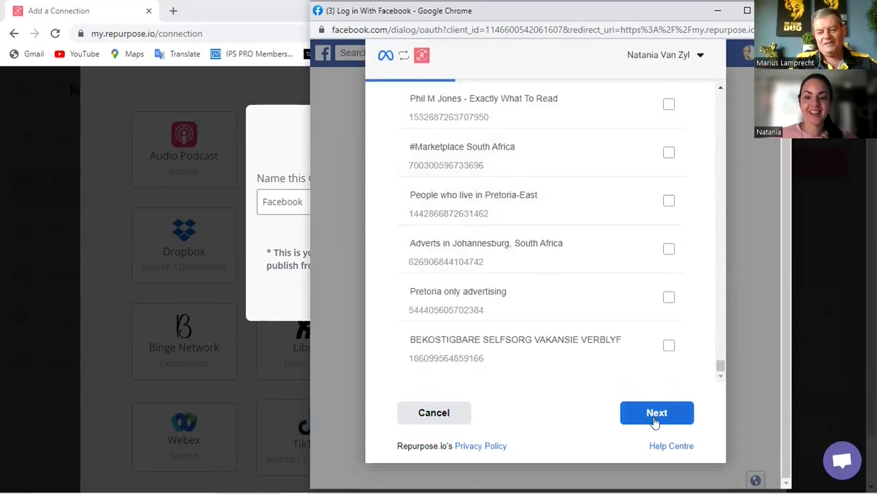
Skip groups, keep the single page ticked, accept default permissions and confirm the Facebook link
click(655, 414)
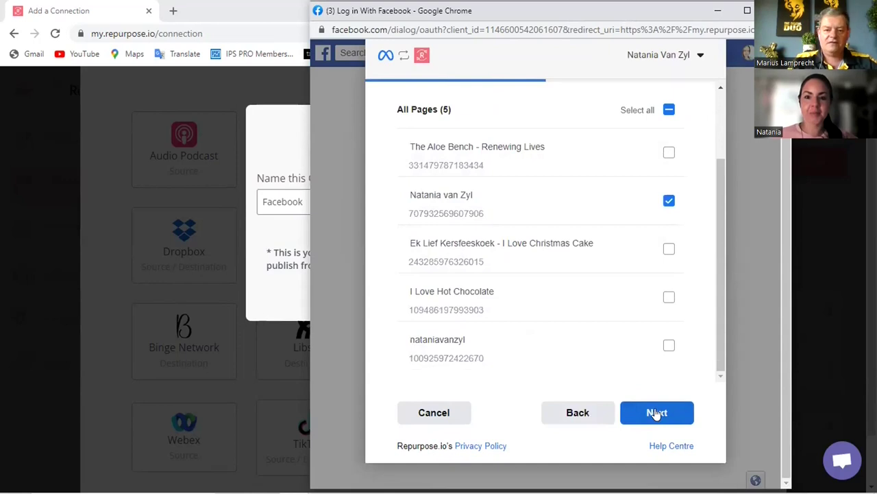
scroll(631, 285, up, 3)
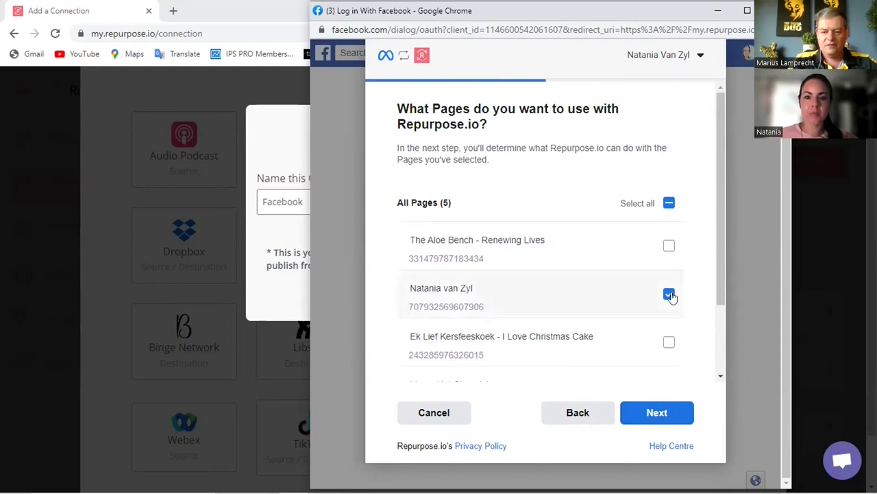
scroll(701, 286, down, 1)
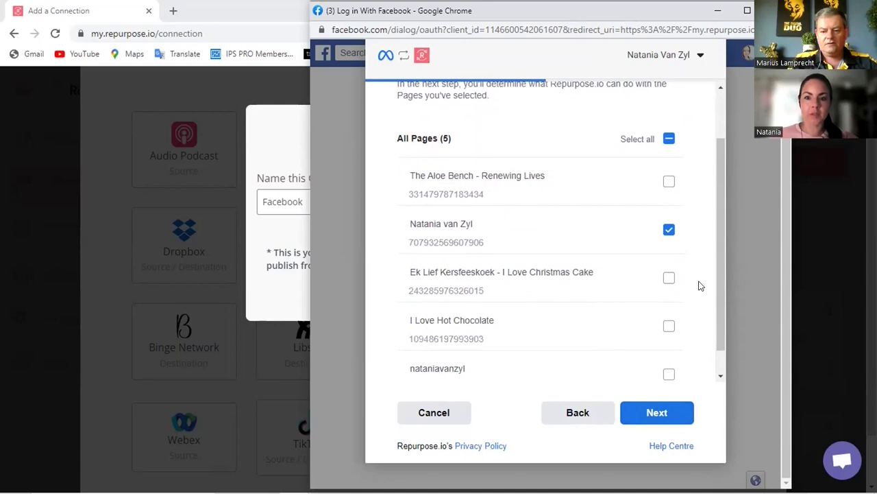
scroll(700, 286, down, 1)
click(656, 414)
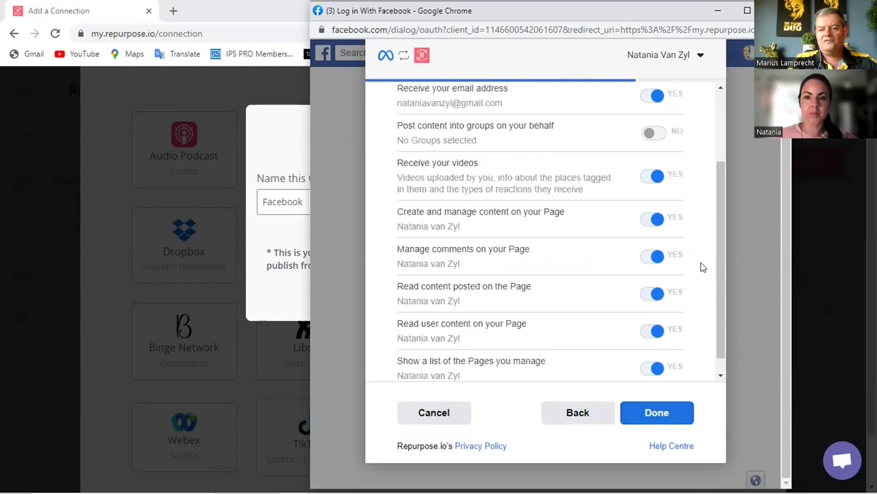
scroll(701, 267, up, 2)
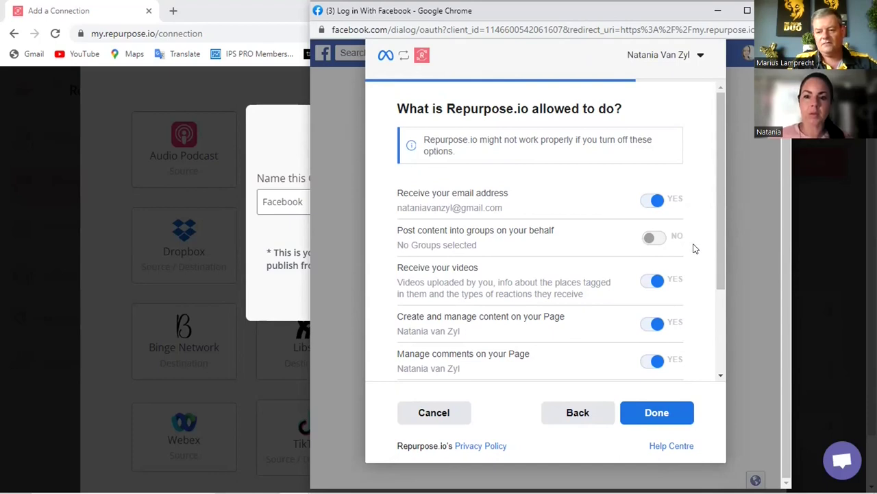
scroll(694, 248, down, 2)
click(653, 413)
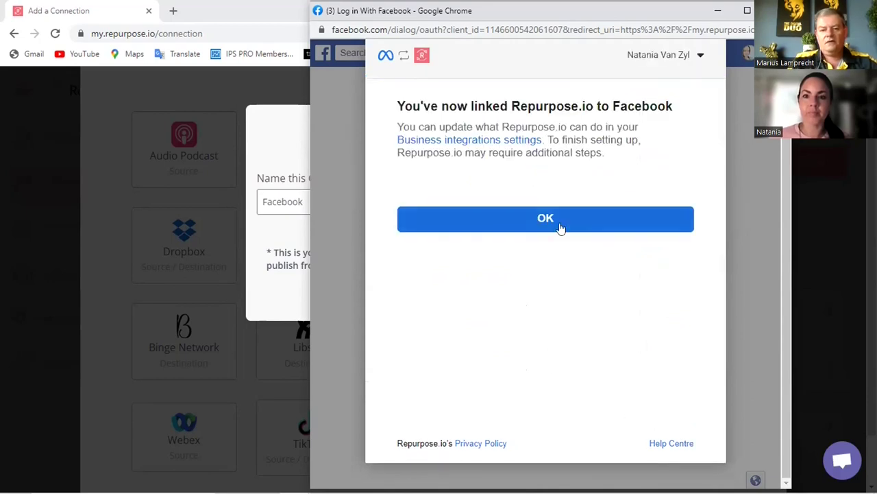
click(560, 227)
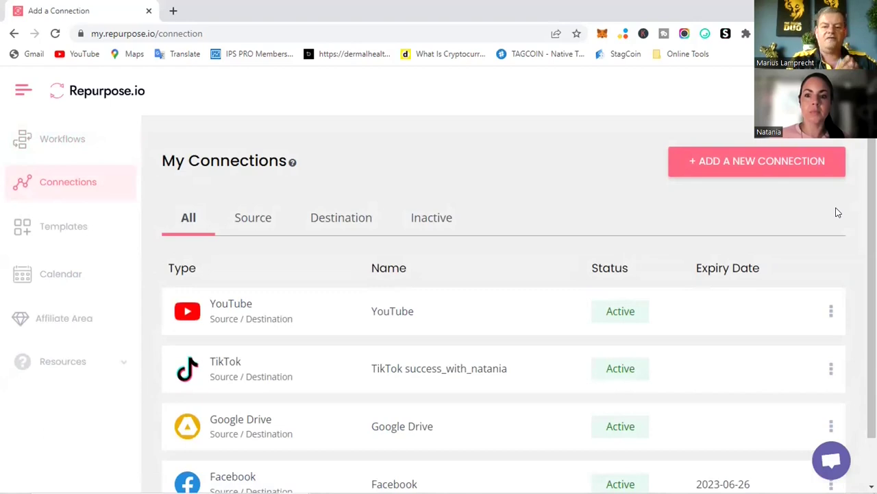
Open the Select a Connection chooser from the My Connections list
scroll(836, 213, down, 1)
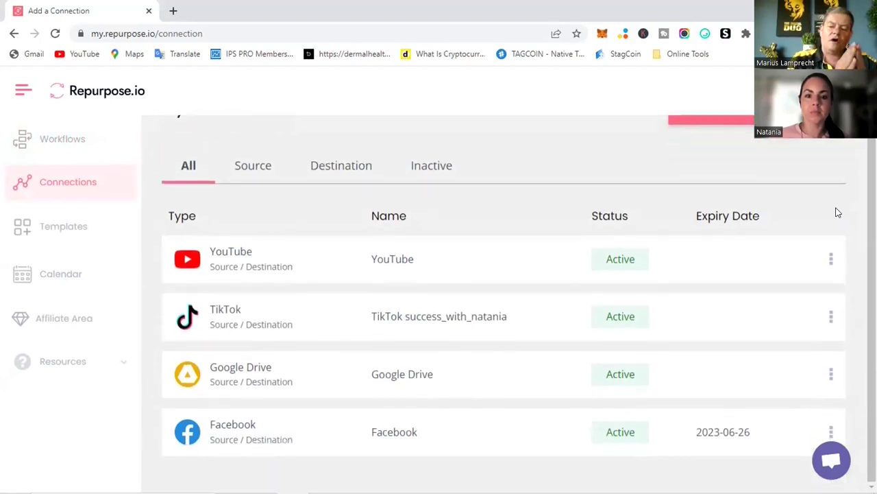
scroll(837, 212, up, 1)
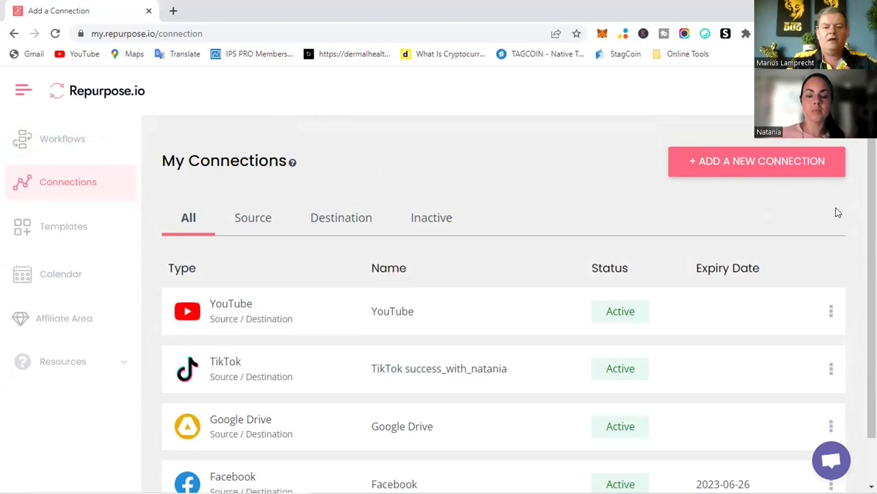
click(735, 161)
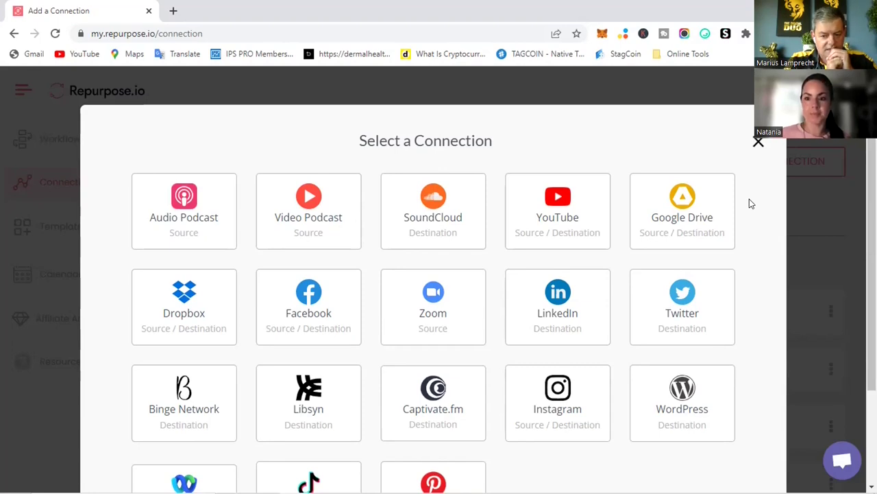
Pick the Instagram tile and connect it through Facebook authorisation
scroll(750, 199, down, 2)
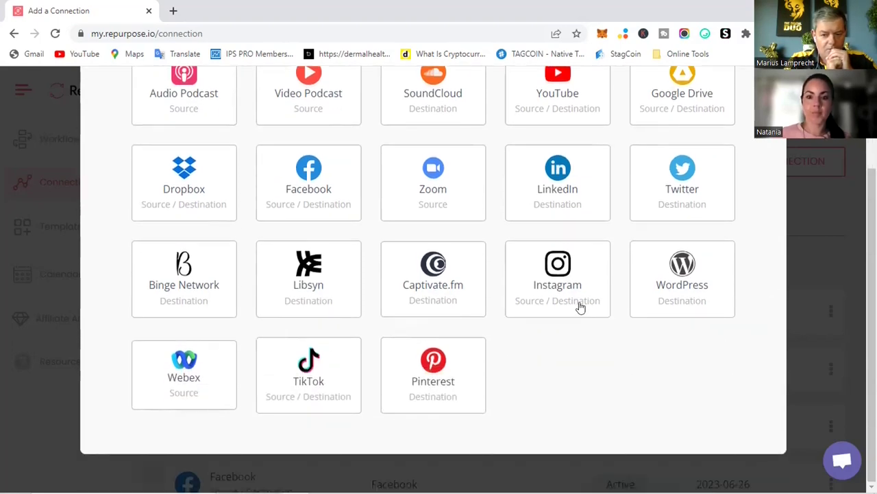
click(559, 290)
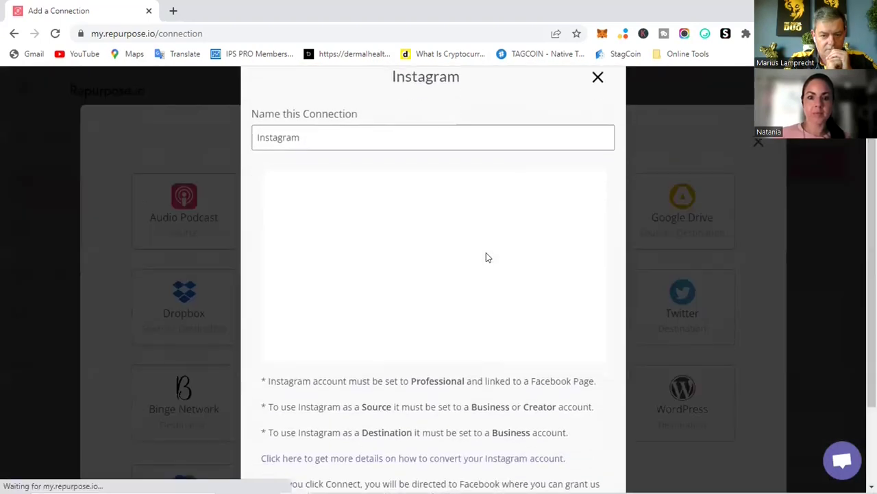
scroll(486, 255, down, 2)
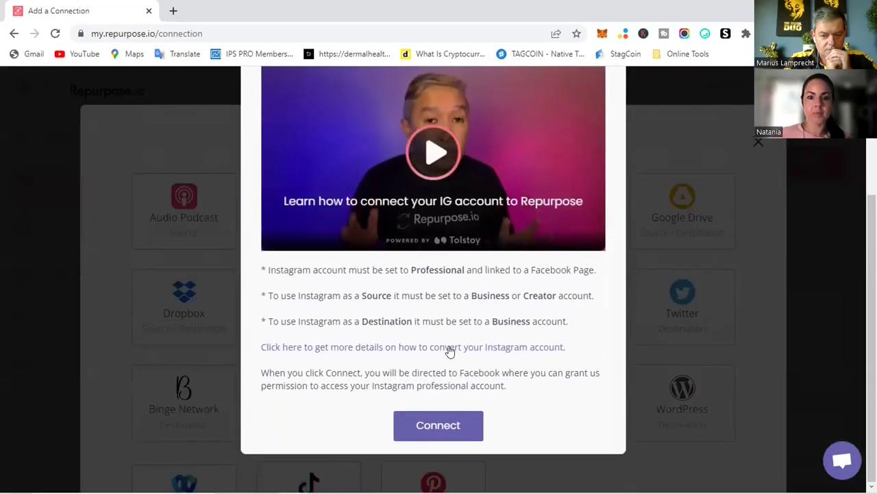
click(436, 425)
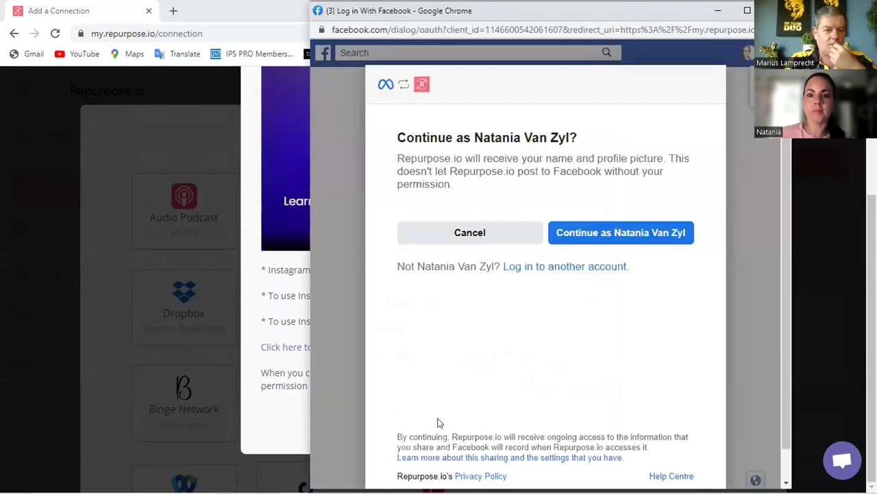
Continue as the Facebook account, start Instagram setup and log in with the Instagram password
click(603, 235)
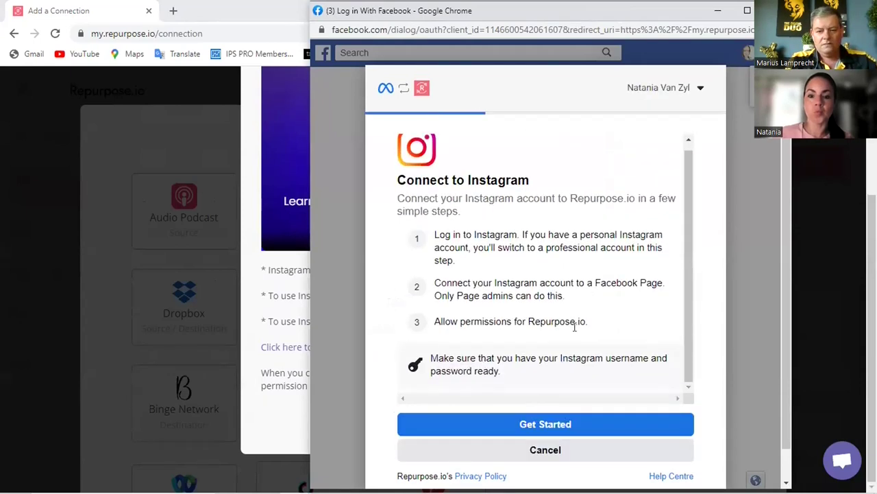
click(540, 424)
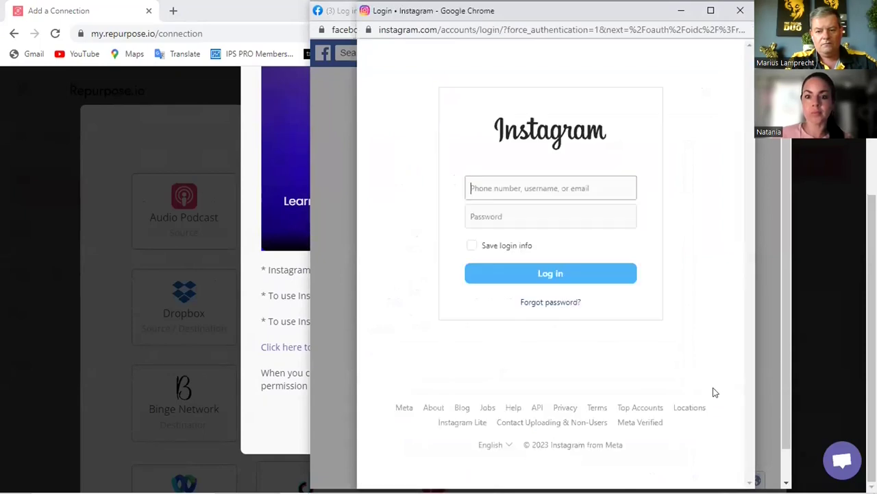
key(Down)
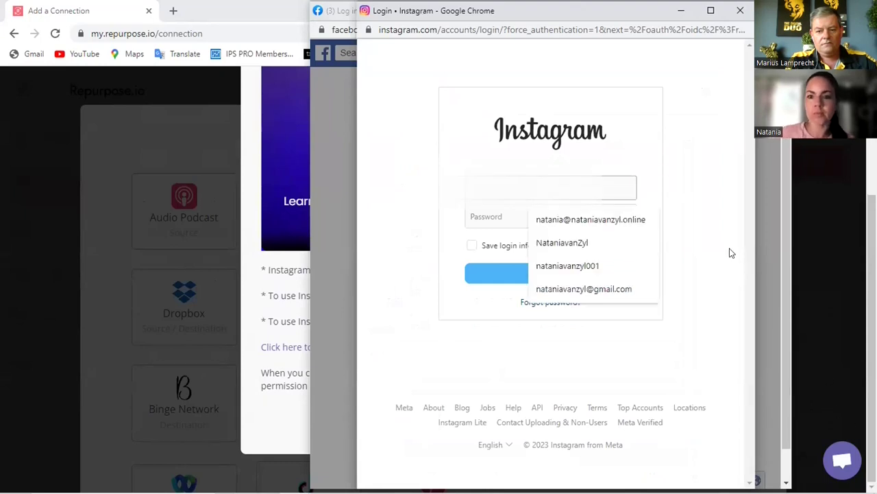
click(545, 192)
click(543, 212)
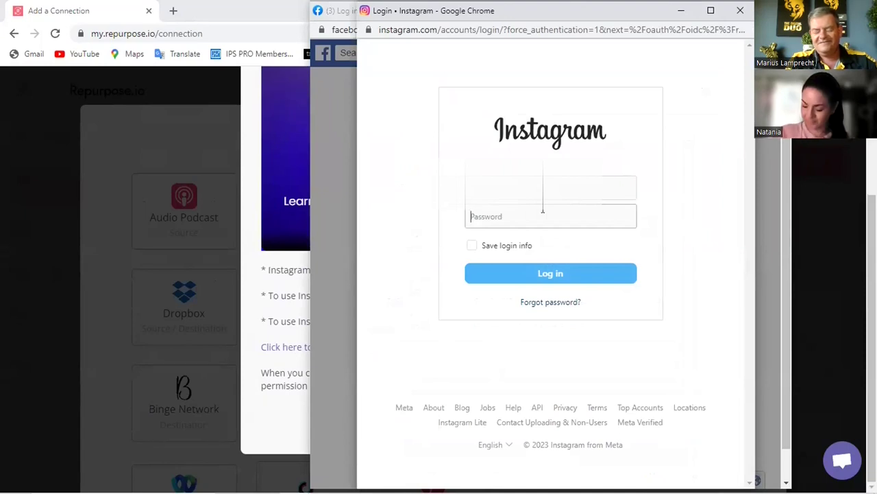
text(••••••••••)
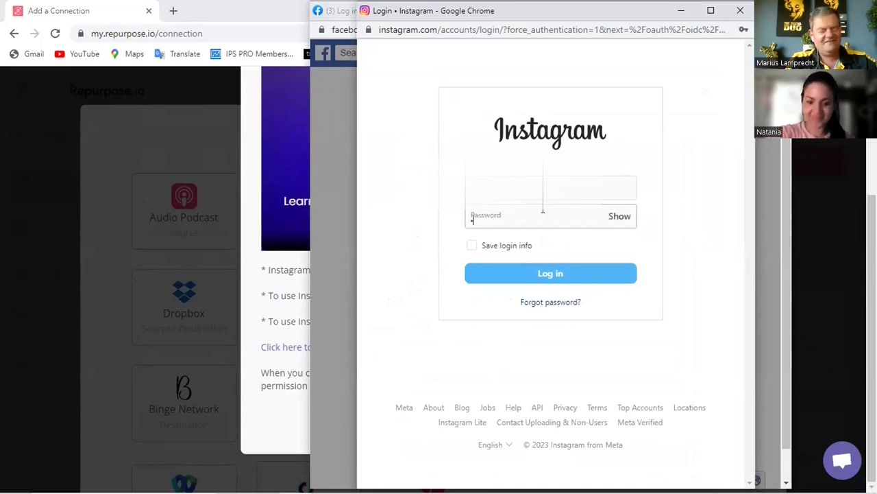
text(•••••)
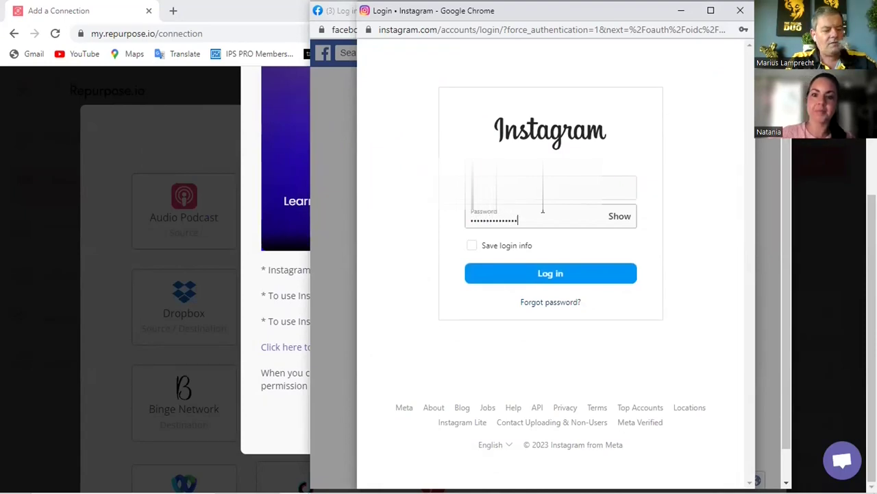
click(549, 274)
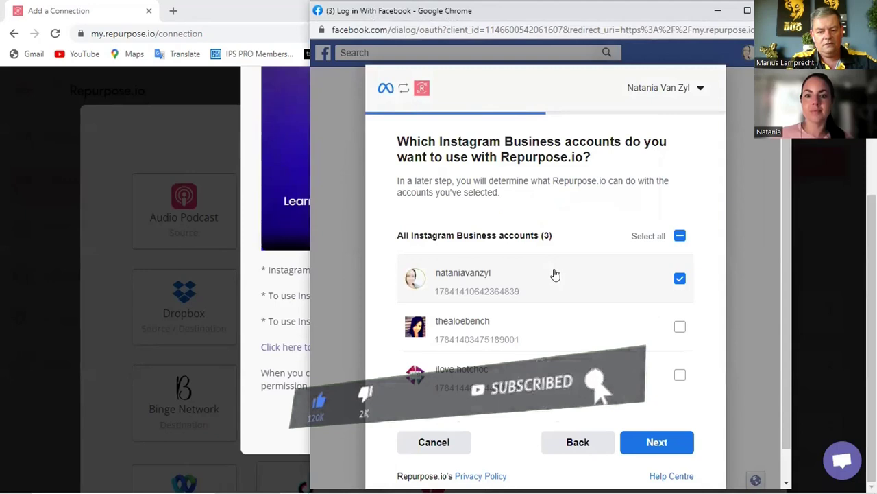
Keep the chosen Instagram Business account and Facebook Page, approve the default permissions, and dismiss the confirmation
scroll(591, 274, down, 1)
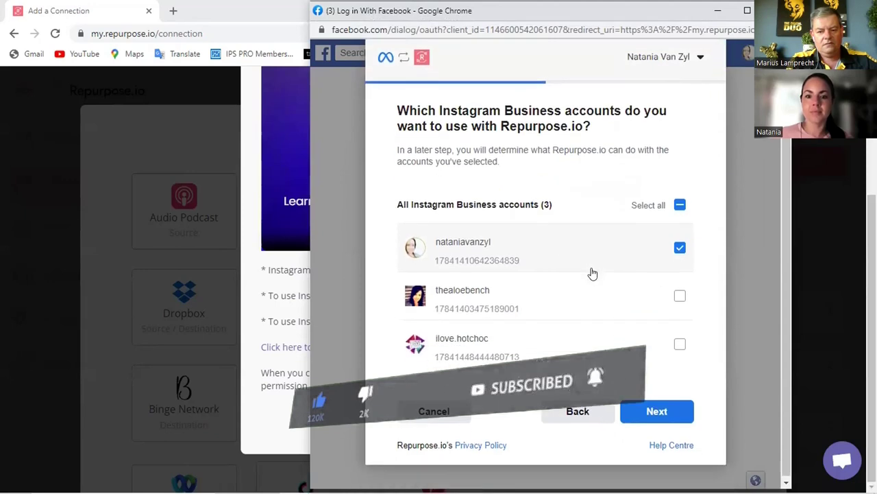
click(655, 410)
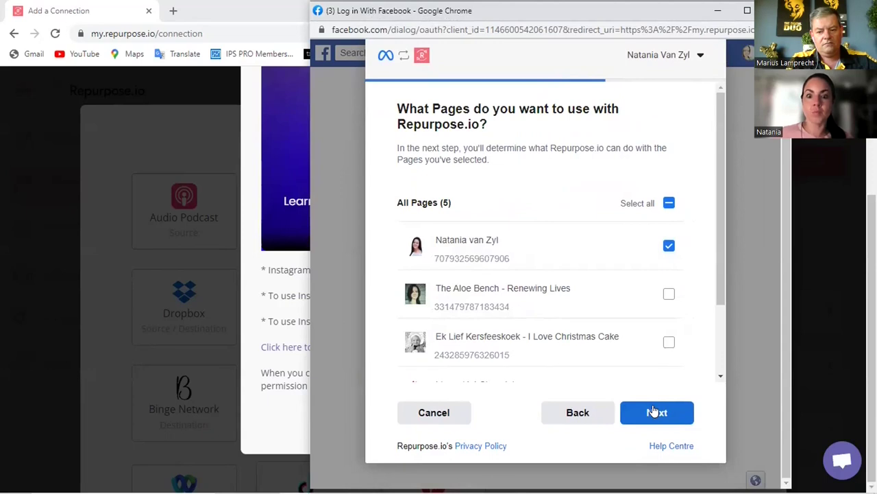
click(655, 410)
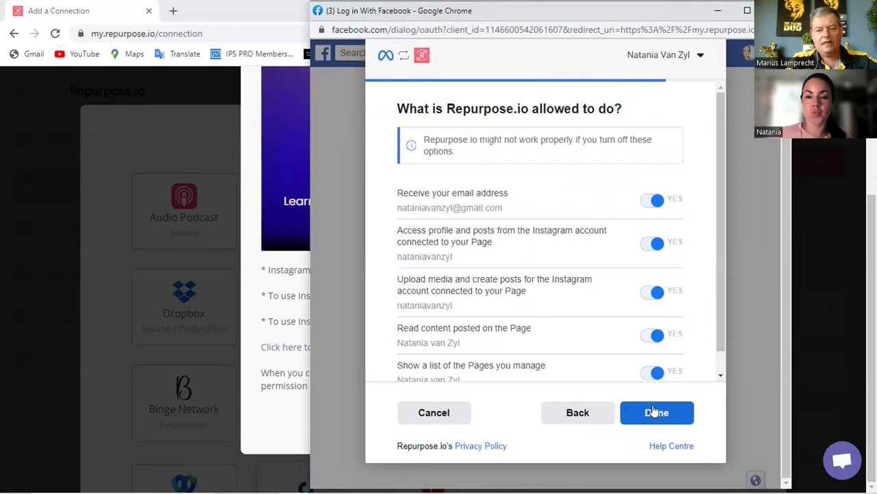
scroll(668, 290, down, 1)
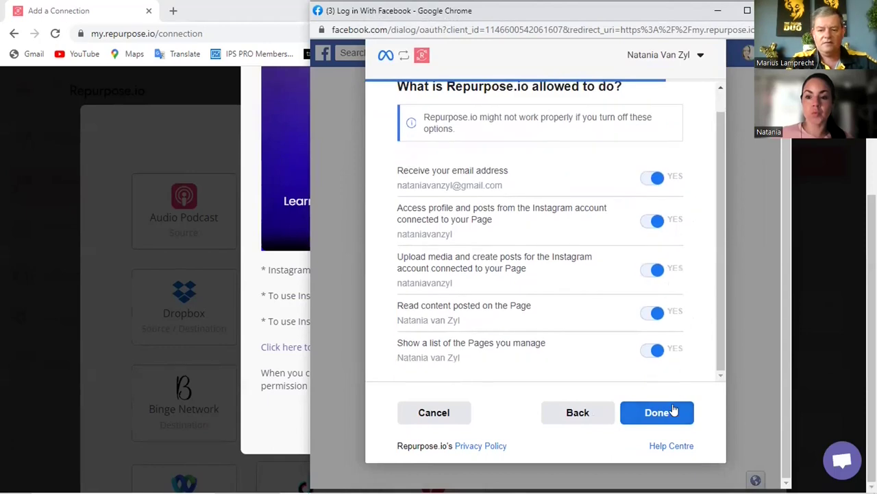
click(669, 413)
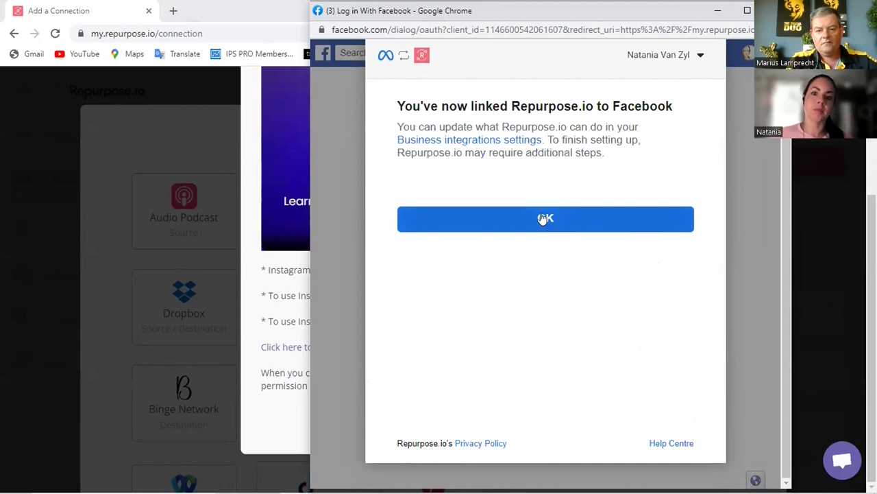
click(544, 218)
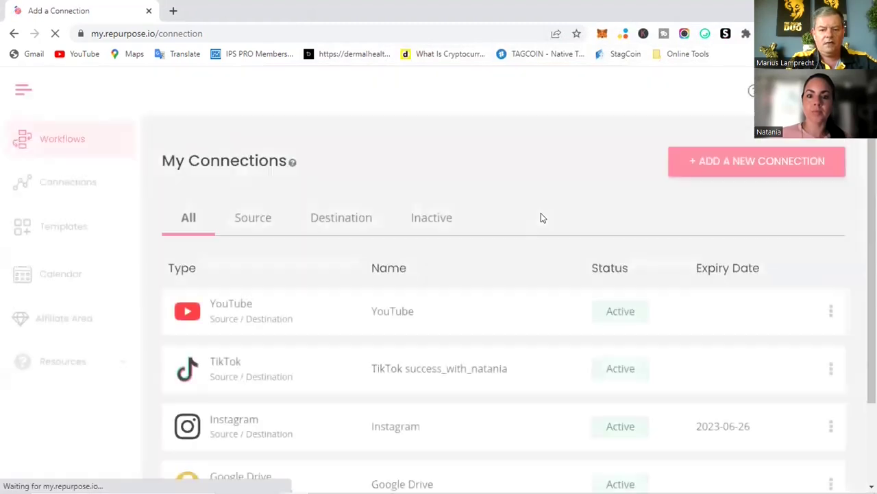
scroll(541, 218, down, 3)
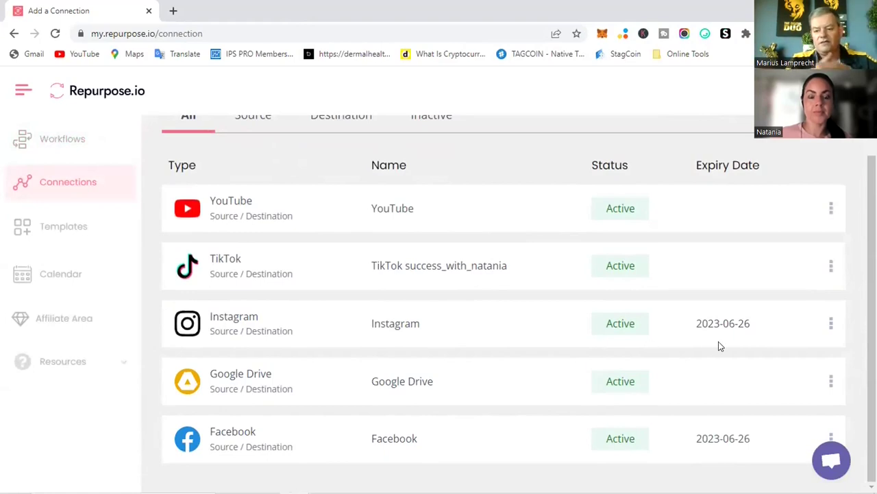
scroll(719, 346, up, 3)
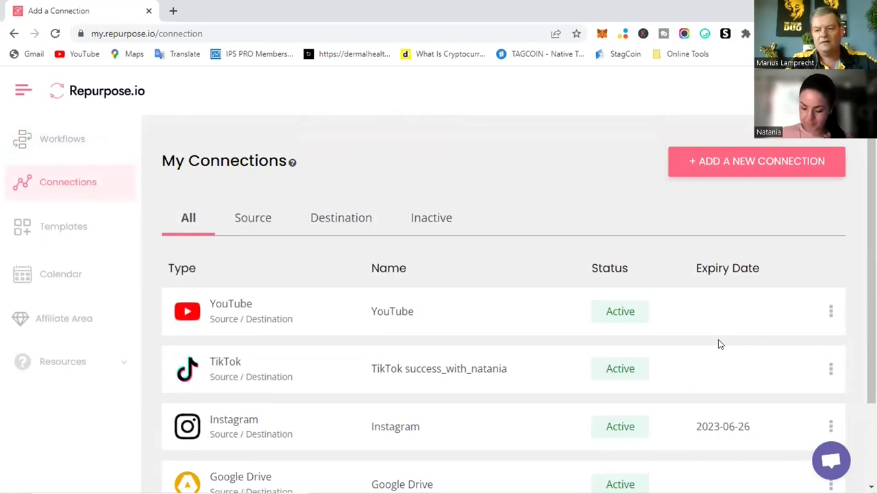
scroll(720, 344, down, 3)
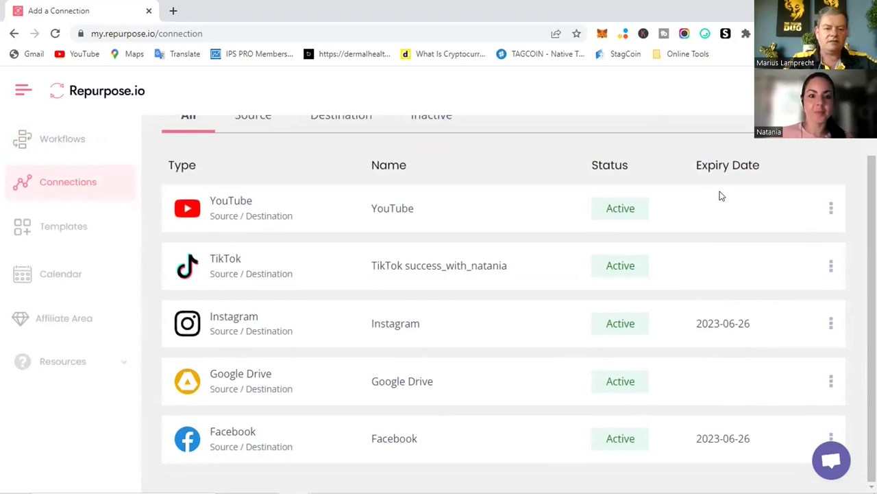
scroll(721, 196, up, 3)
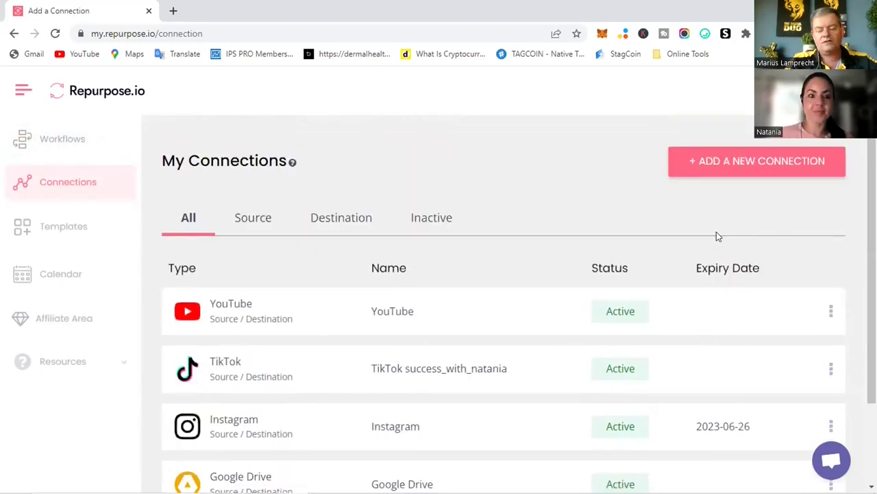